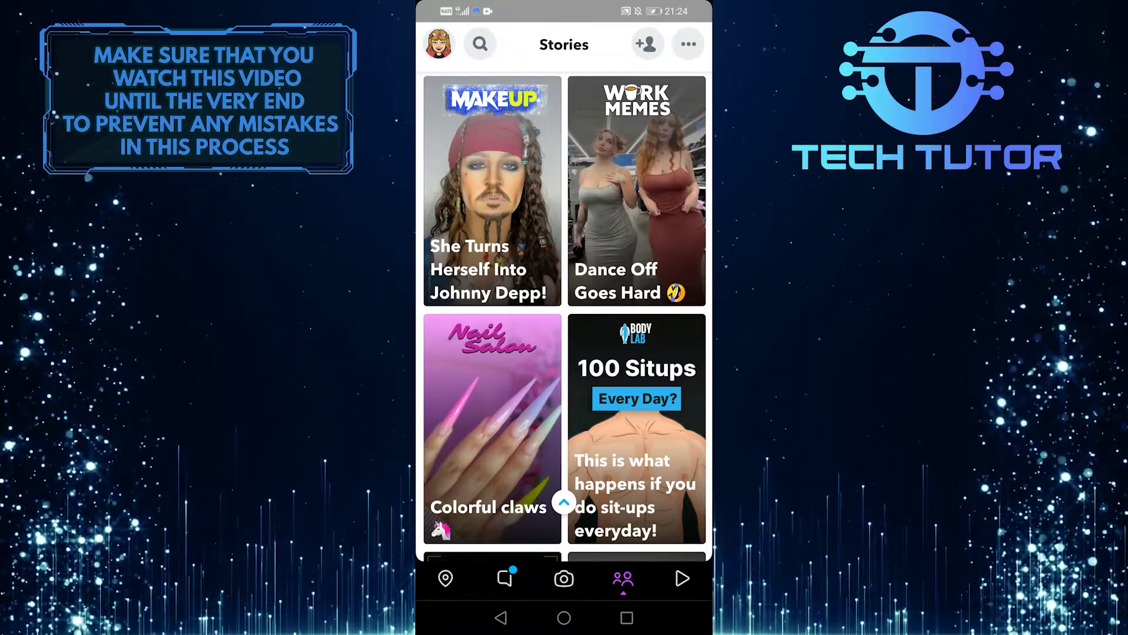
- Bring up the beach photo full screen from the Camera Roll in Memories
{"action": "left_click", "coordinate": [563, 577]}
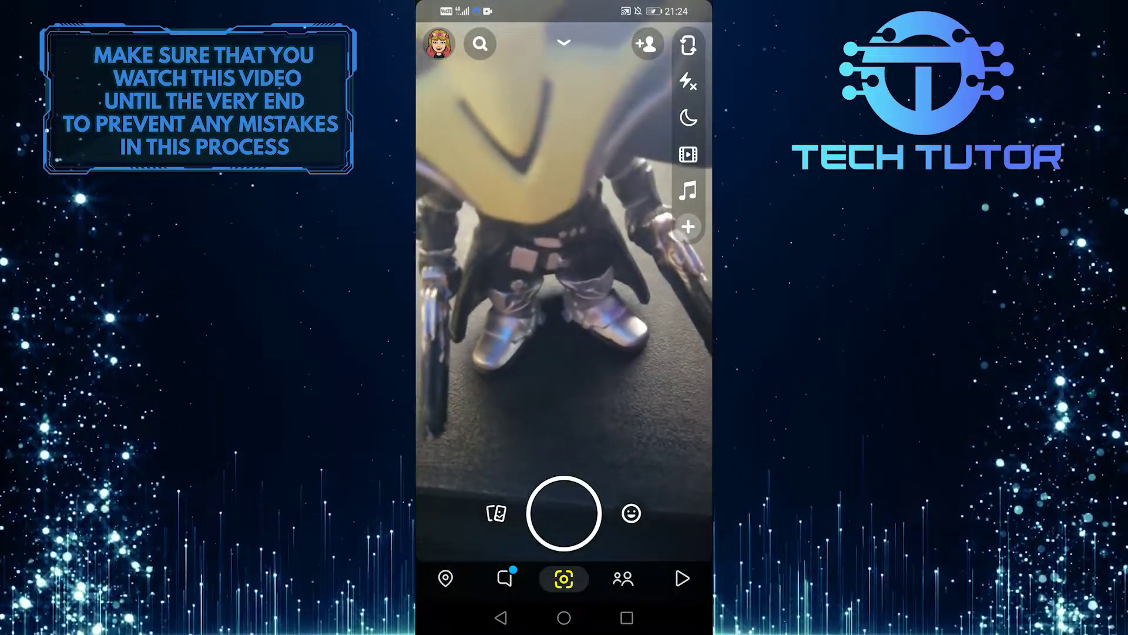
{"action": "left_click", "coordinate": [496, 513]}
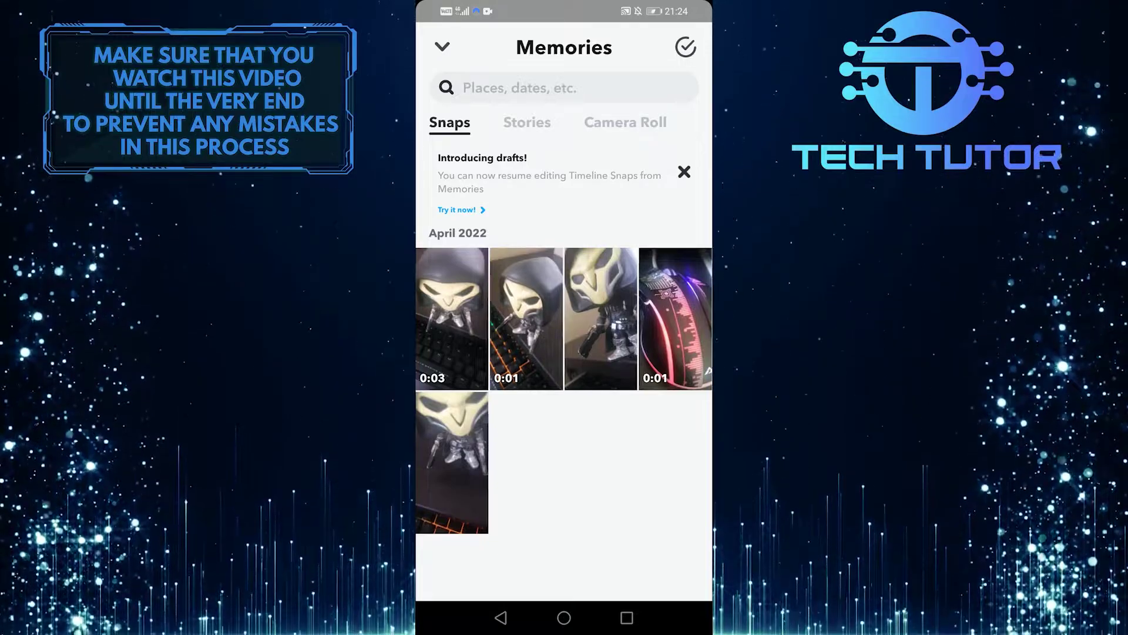
{"action": "left_click", "coordinate": [625, 122]}
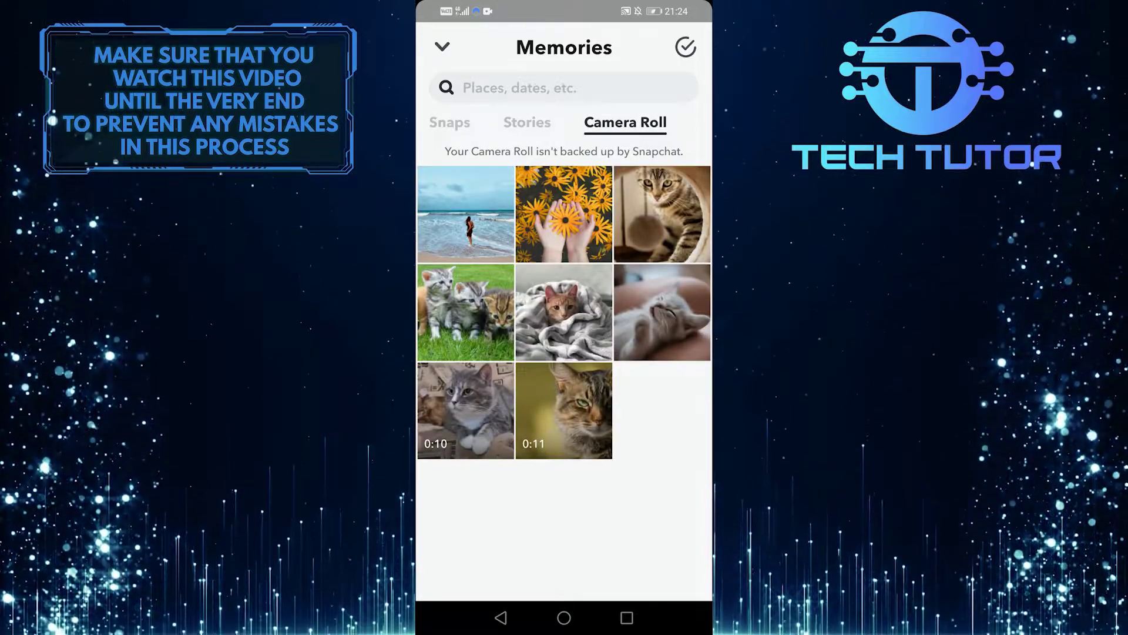
{"action": "left_click", "coordinate": [466, 213]}
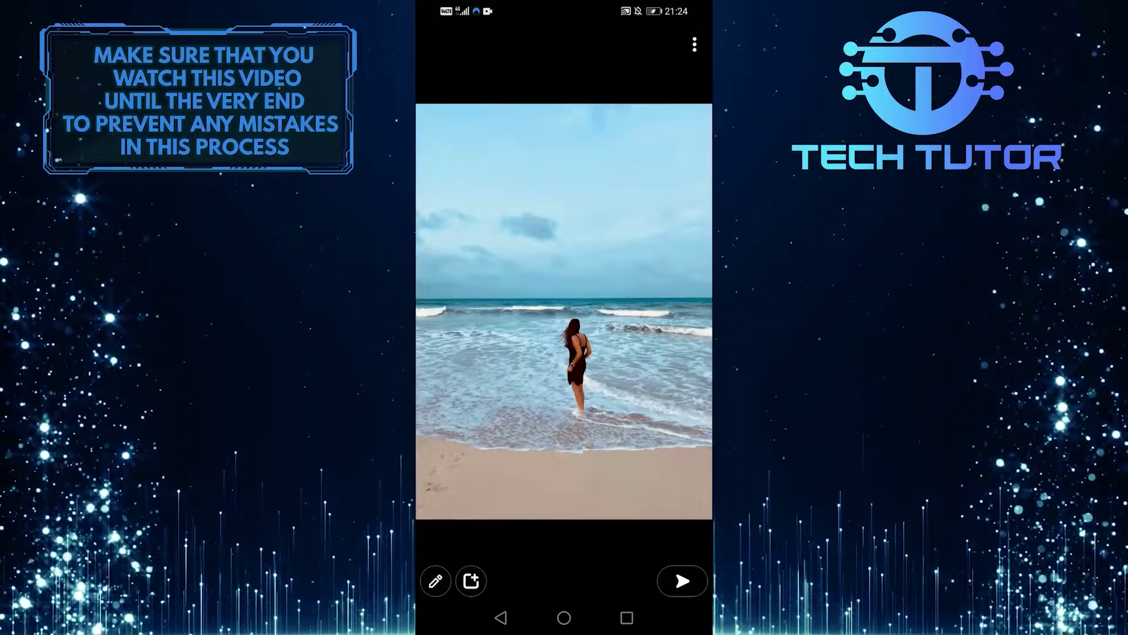
- Send the beach photo to the friend and leave Memories for the chat list
{"action": "left_click", "coordinate": [682, 582]}
{"action": "left_click", "coordinate": [537, 479]}
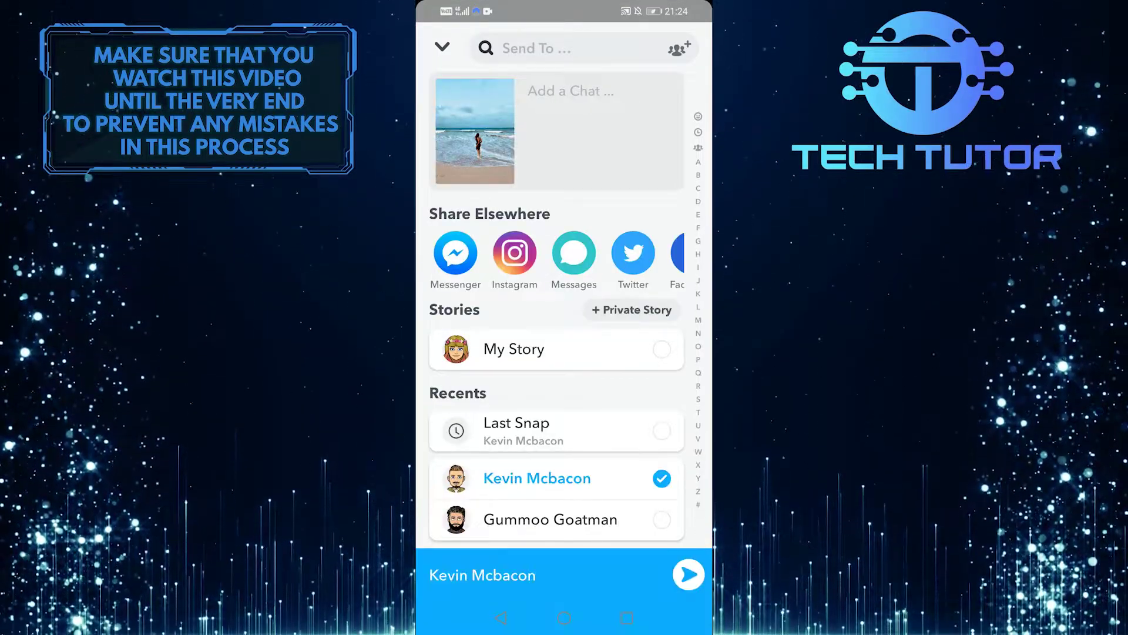
{"action": "left_click", "coordinate": [688, 575]}
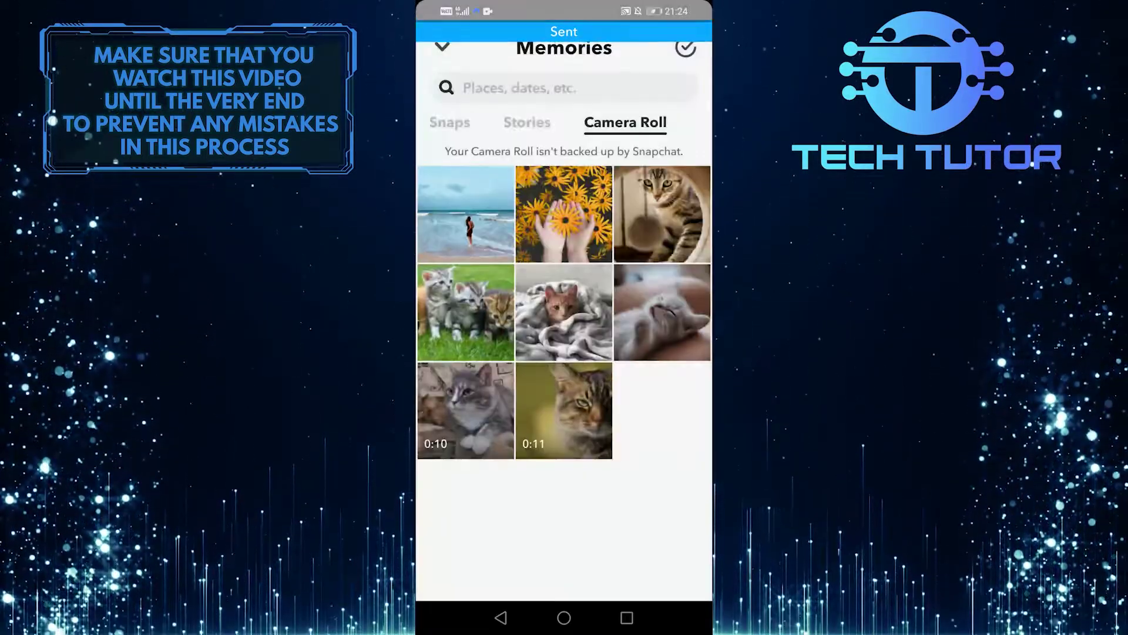
{"action": "left_click", "coordinate": [442, 47]}
{"action": "left_click", "coordinate": [506, 578]}
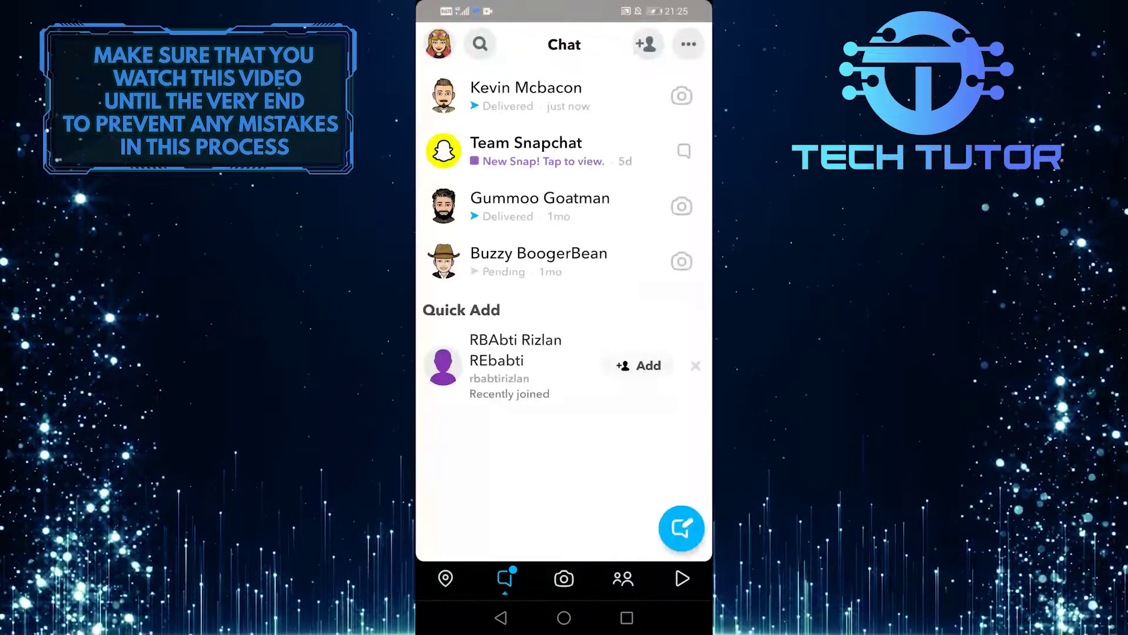
{"action": "left_click", "coordinate": [494, 91]}
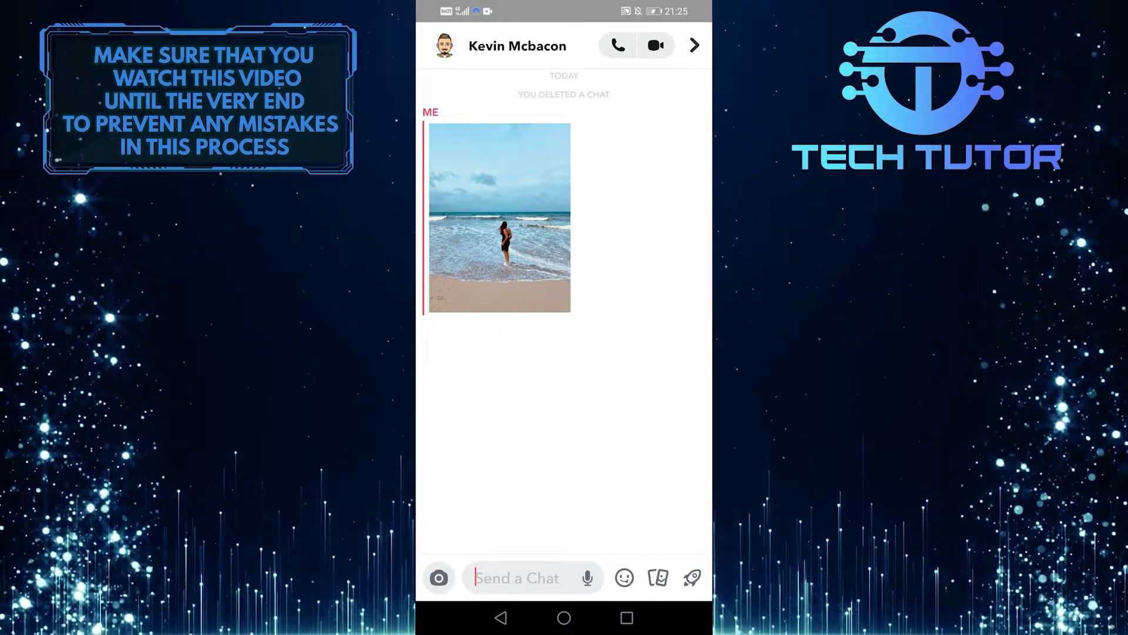
{"action": "key", "text": "Escape"}
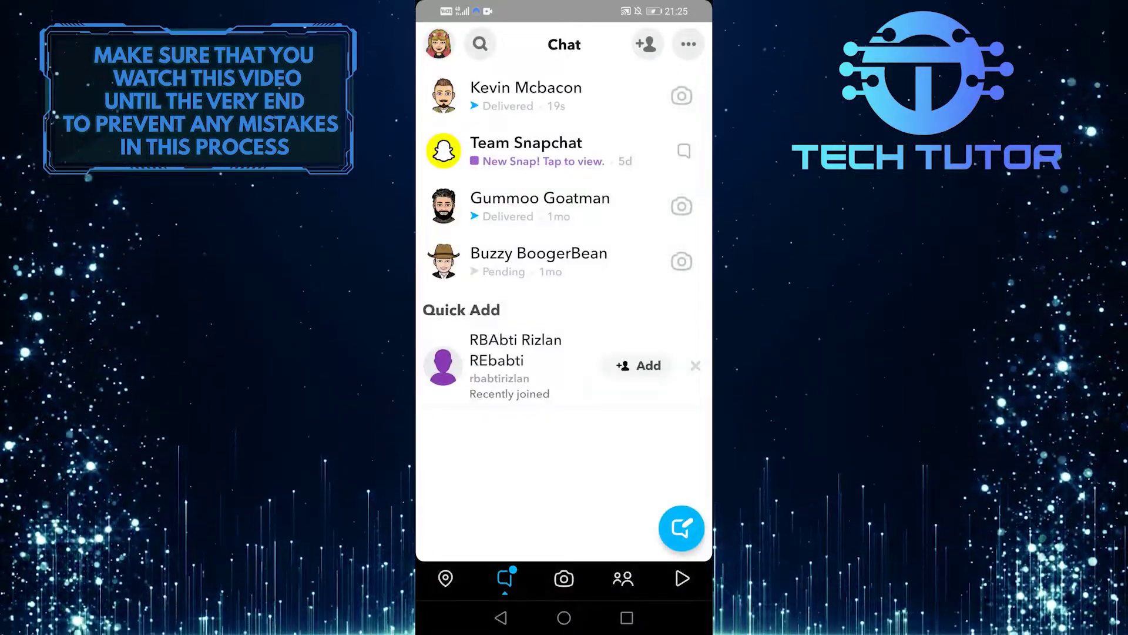
- Reach the lens browser from the camera's lens carousel, dismissing the share-and-subscribe tip
{"action": "left_click", "coordinate": [563, 578]}
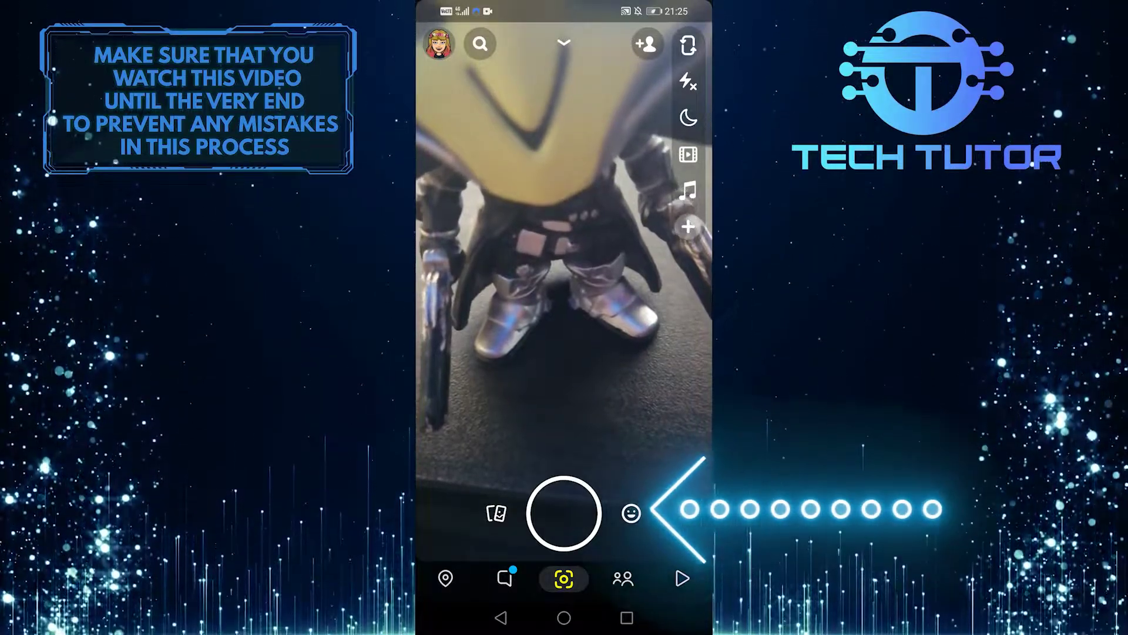
{"action": "left_click", "coordinate": [631, 512]}
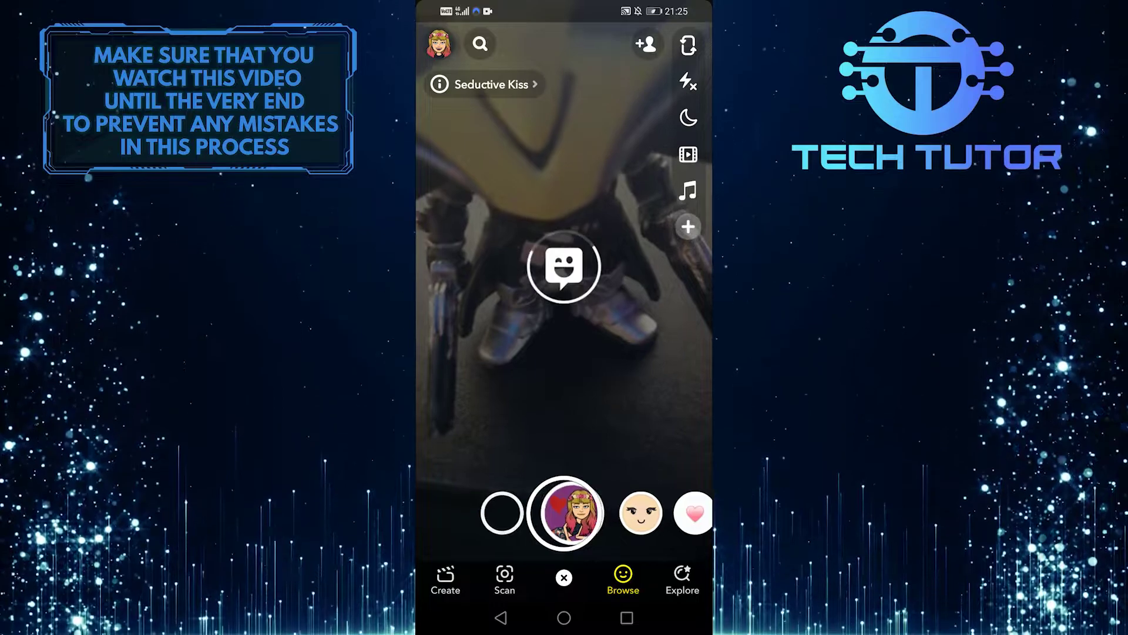
{"action": "left_click", "coordinate": [623, 580]}
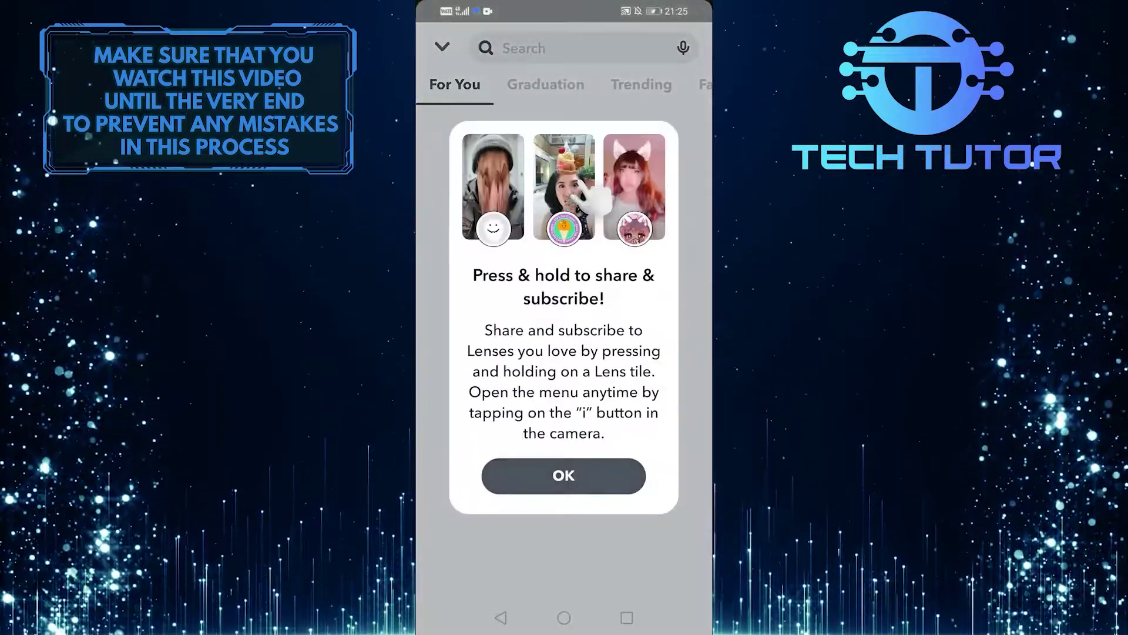
{"action": "left_click", "coordinate": [563, 476]}
- Search lenses for 'green screen' and activate the Green Screen Video and Photo lens
{"action": "left_click", "coordinate": [582, 49]}
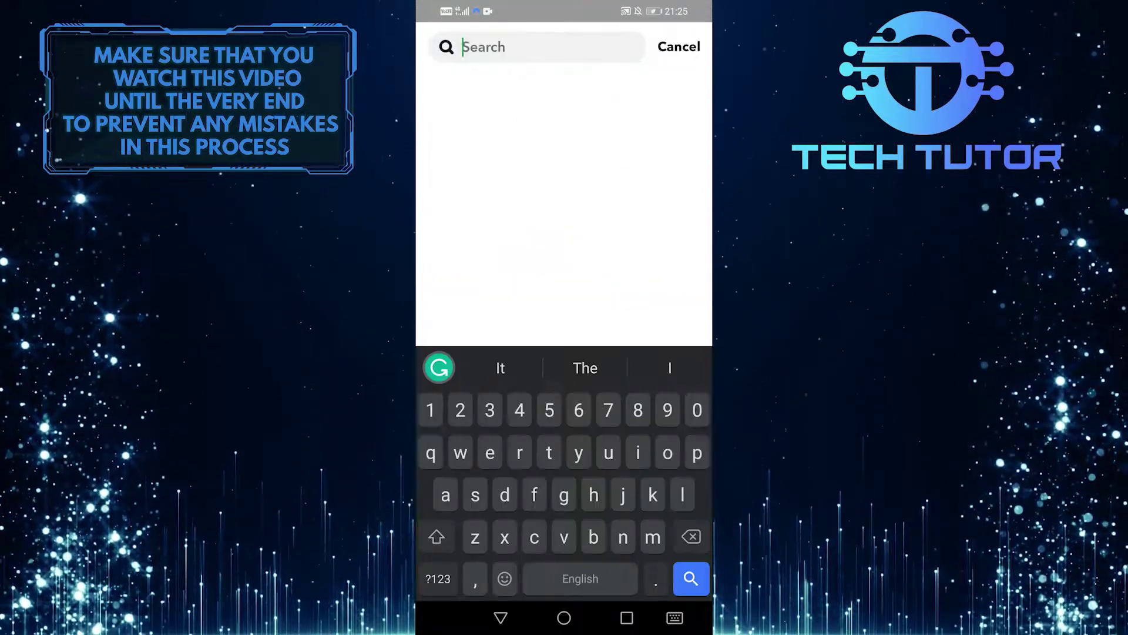
{"action": "type", "text": "green"}
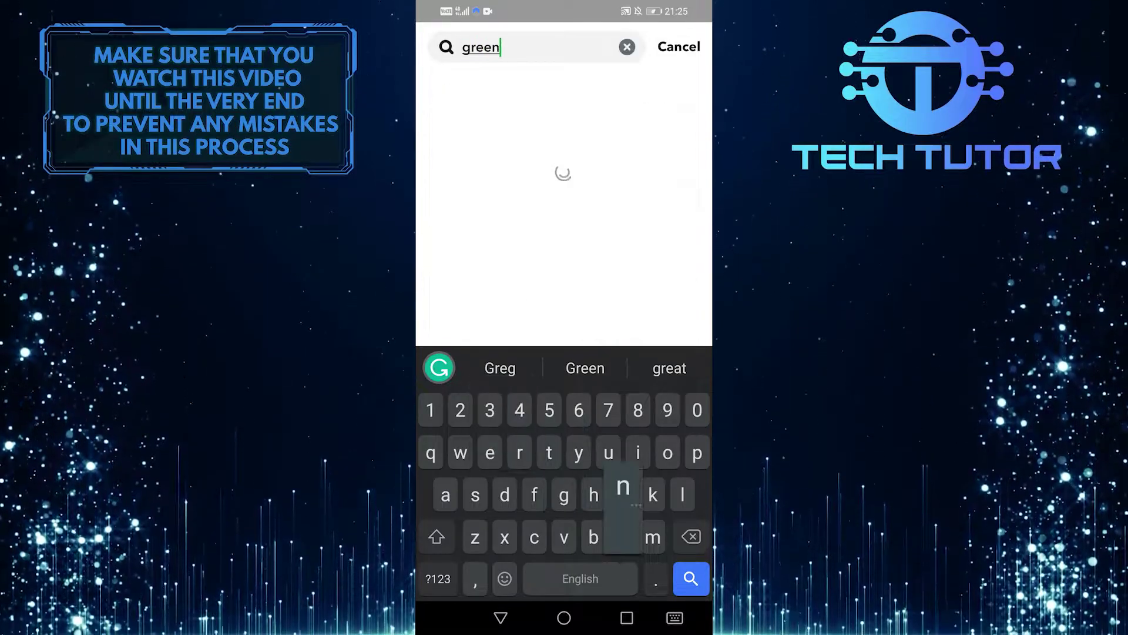
{"action": "type", "text": " screen"}
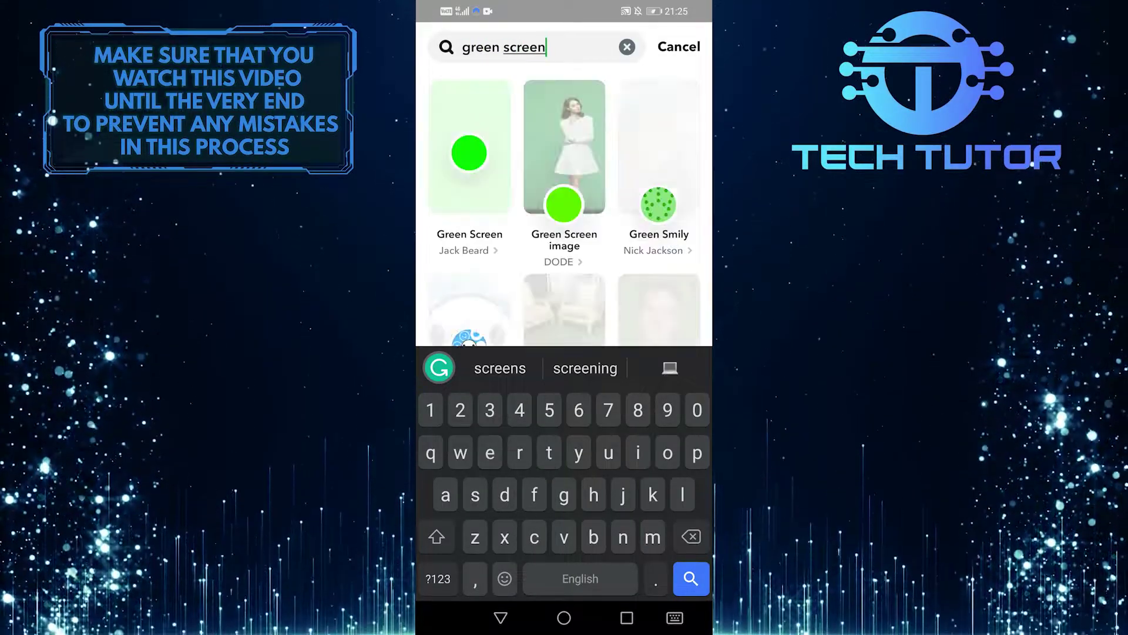
{"action": "key", "text": "Return"}
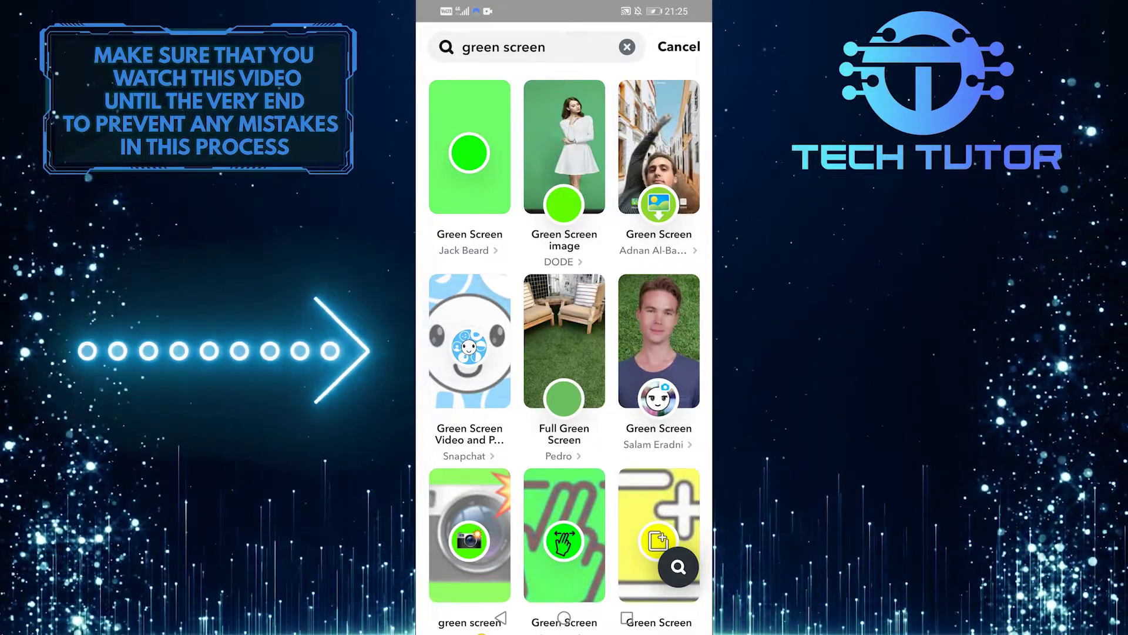
{"action": "left_click", "coordinate": [470, 341]}
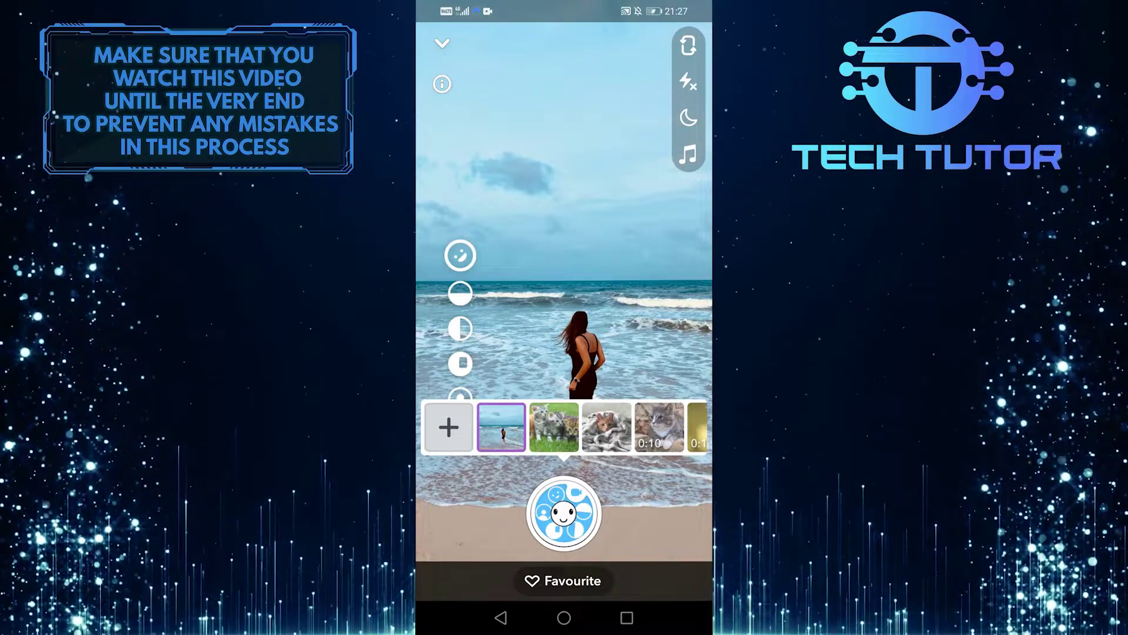
- Capture a snap with the beach photo as the green-screen backdrop
{"action": "left_click", "coordinate": [565, 513]}
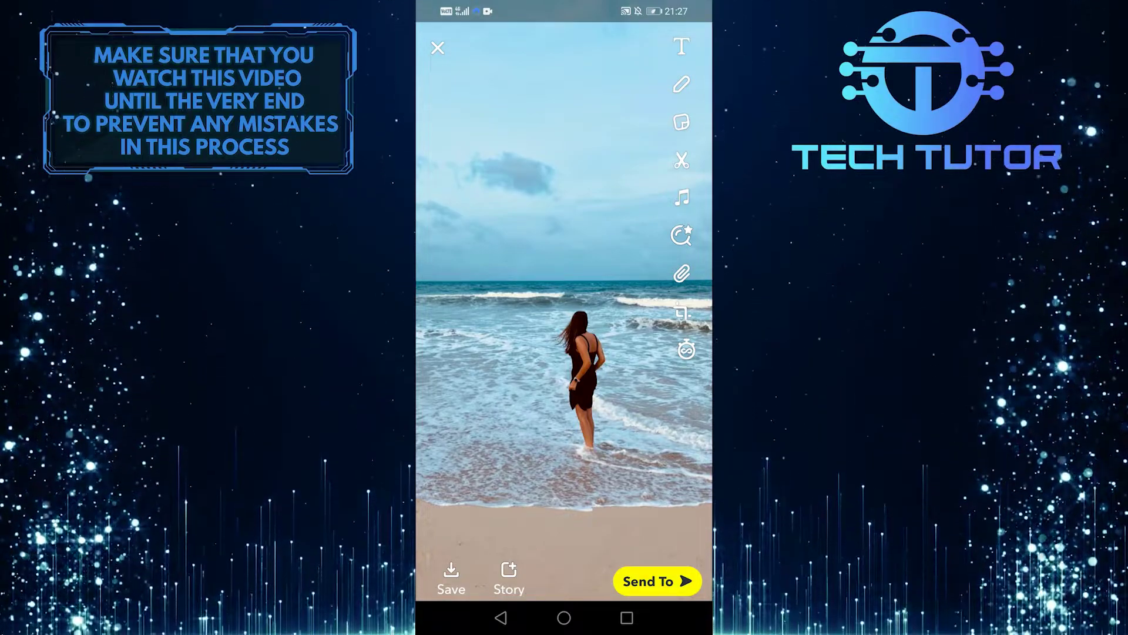
- Send the green-screen beach snap to the friend from Recents
{"action": "left_click", "coordinate": [657, 581]}
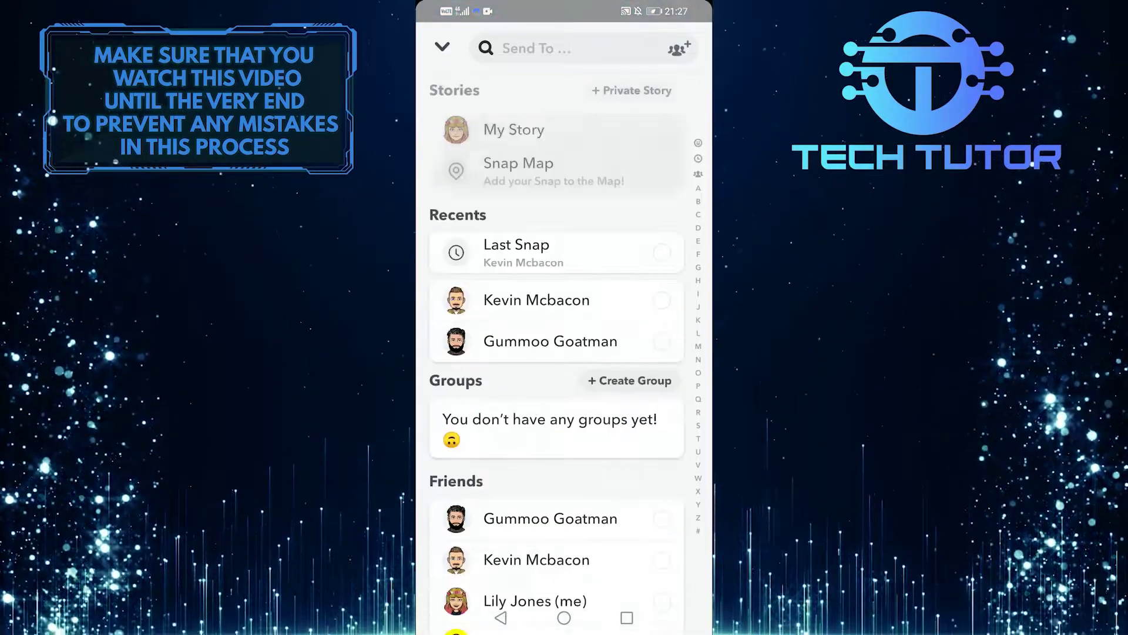
{"action": "left_click", "coordinate": [537, 300]}
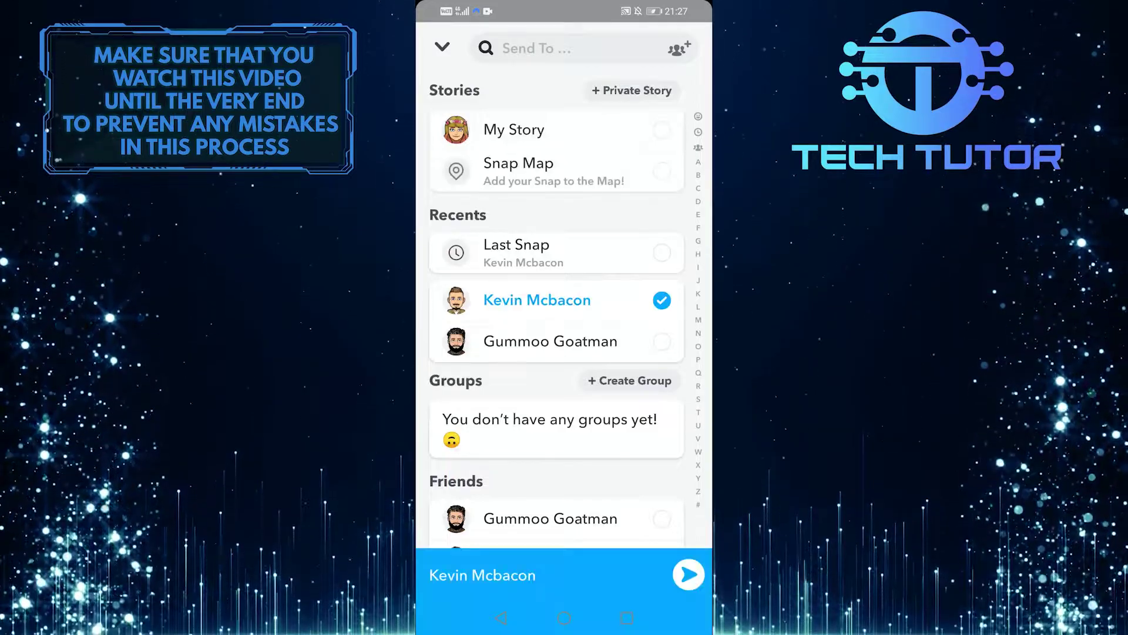
{"action": "left_click", "coordinate": [688, 575]}
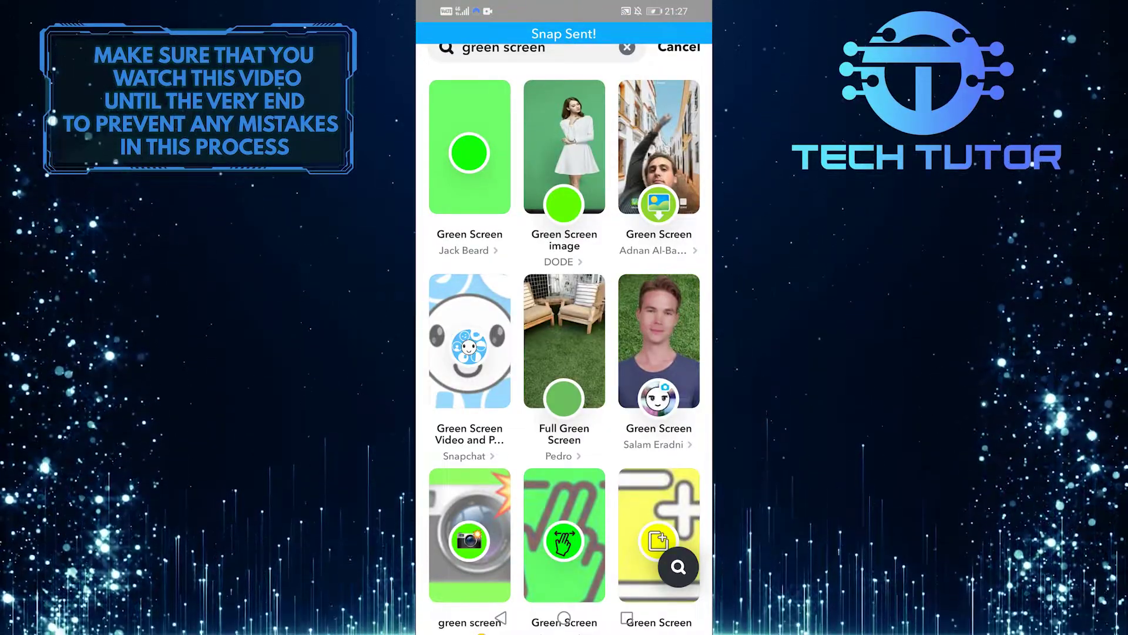
- Leave the lens browser and view the friend's conversation with the beach snap marked delivered
{"action": "left_click", "coordinate": [679, 47]}
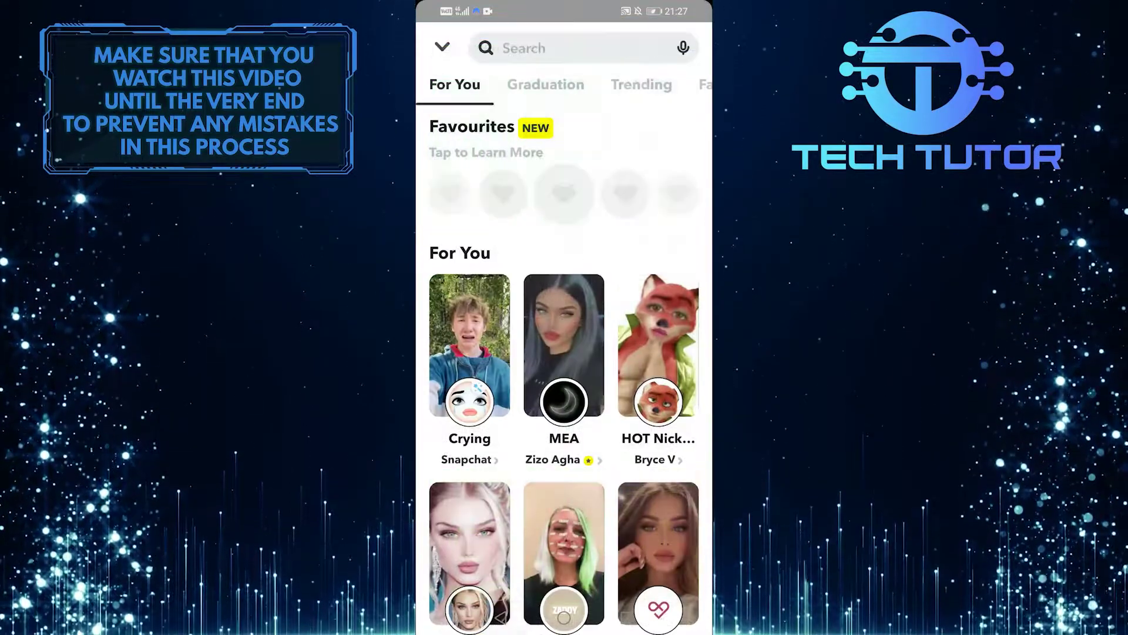
{"action": "left_click", "coordinate": [441, 47]}
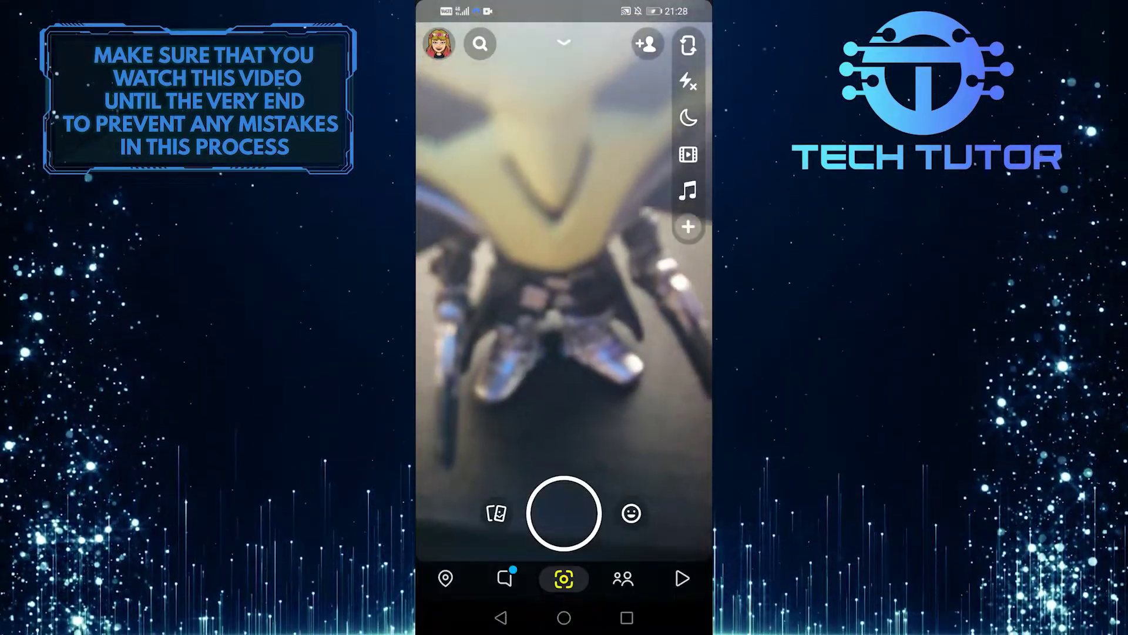
{"action": "left_click", "coordinate": [504, 578]}
{"action": "left_click", "coordinate": [526, 96]}
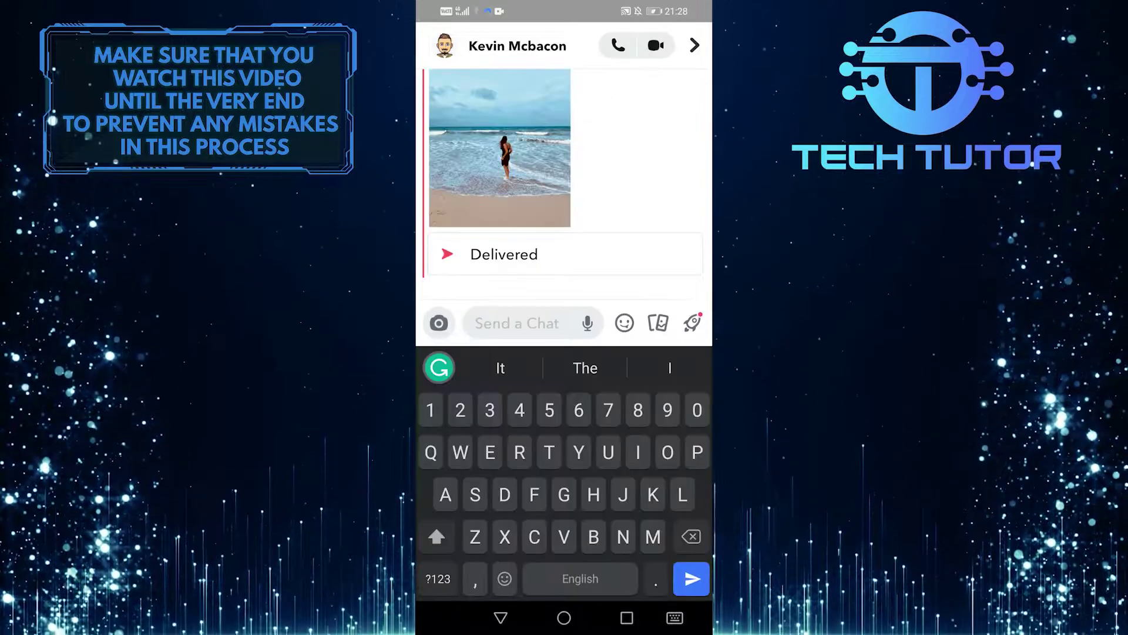
{"action": "left_click", "coordinate": [500, 617]}
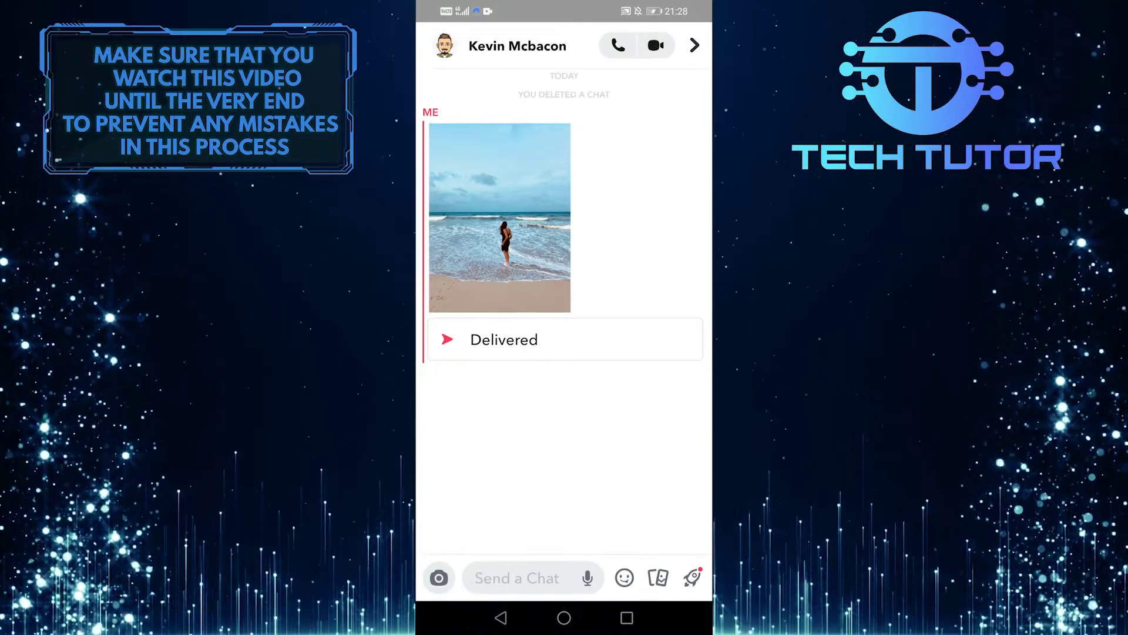